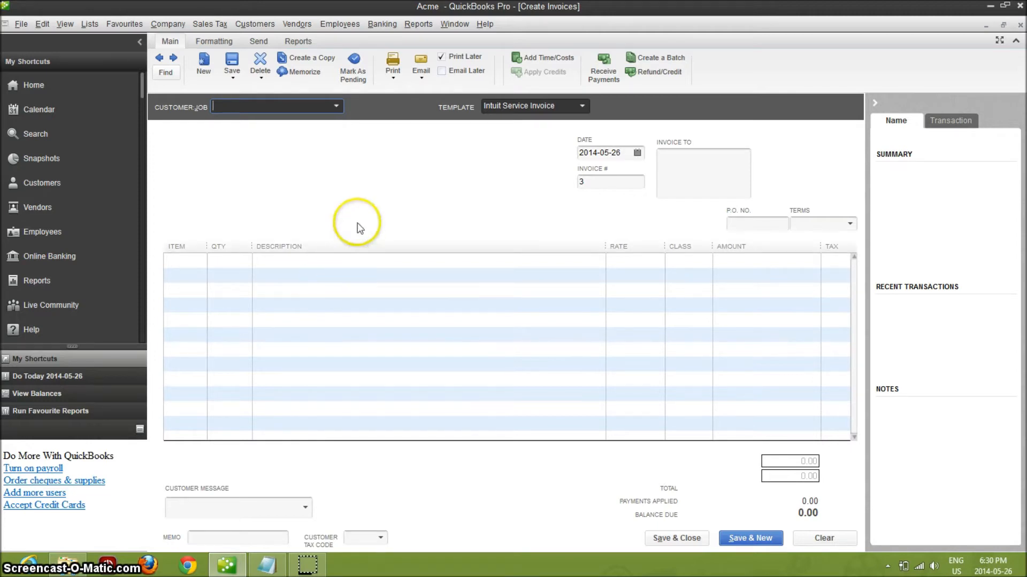
Switch the invoice template to Copy of: Intuit Service Invoice and preview how the invoice prints
{"action": "left_click", "coordinate": [581, 107]}
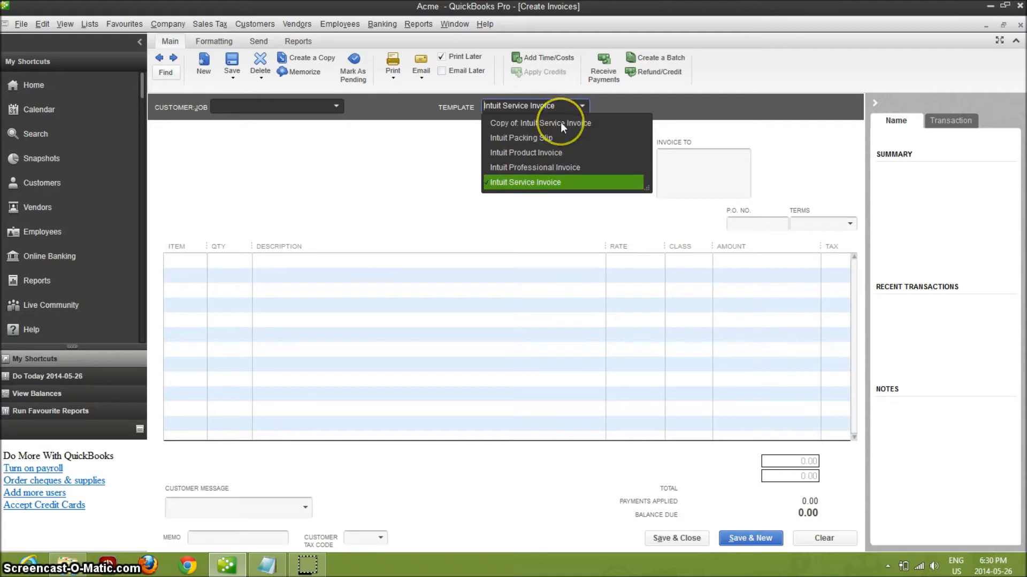
{"action": "left_click", "coordinate": [560, 123]}
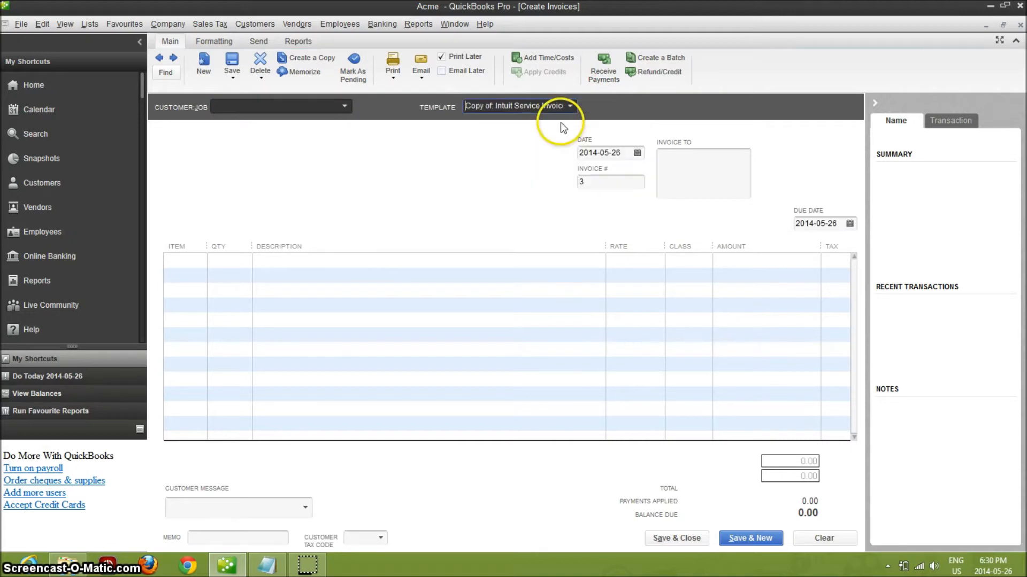
{"action": "left_click", "coordinate": [393, 77]}
{"action": "left_click", "coordinate": [394, 89]}
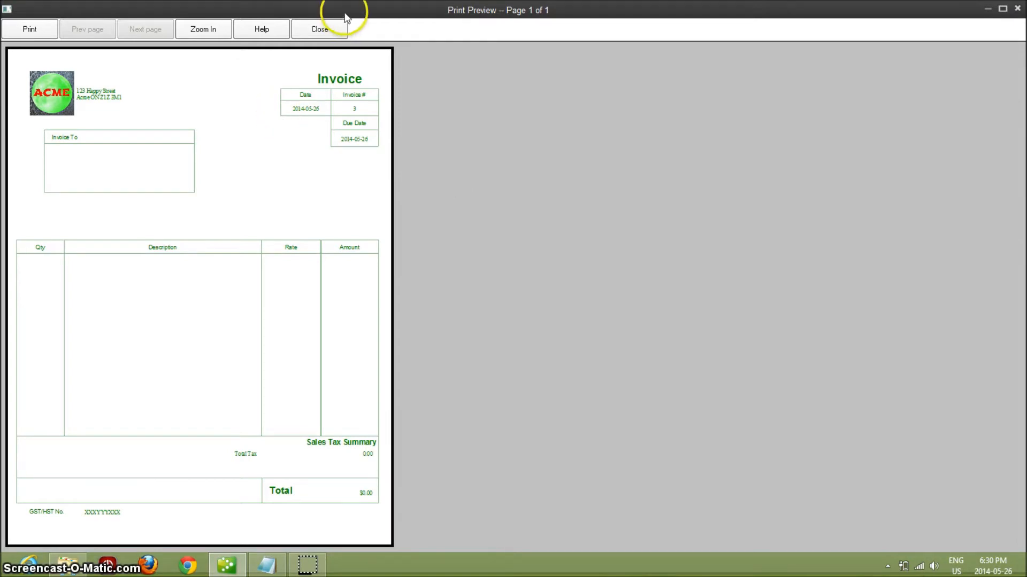
{"action": "left_click", "coordinate": [336, 27]}
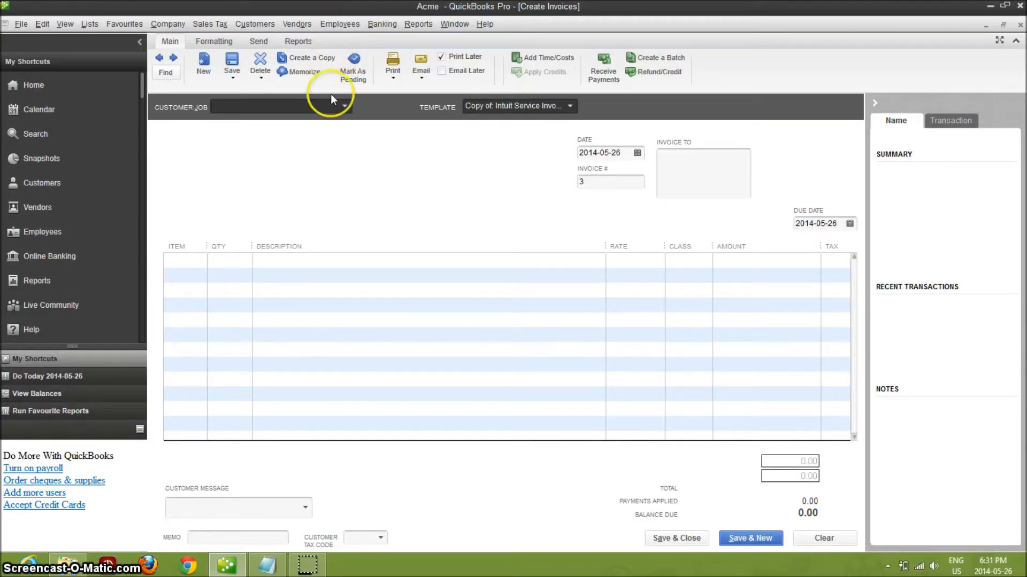
Check the May 2014 billing notes in Notepad and set the invoice's customer to Bugs Co
{"action": "left_click", "coordinate": [266, 564]}
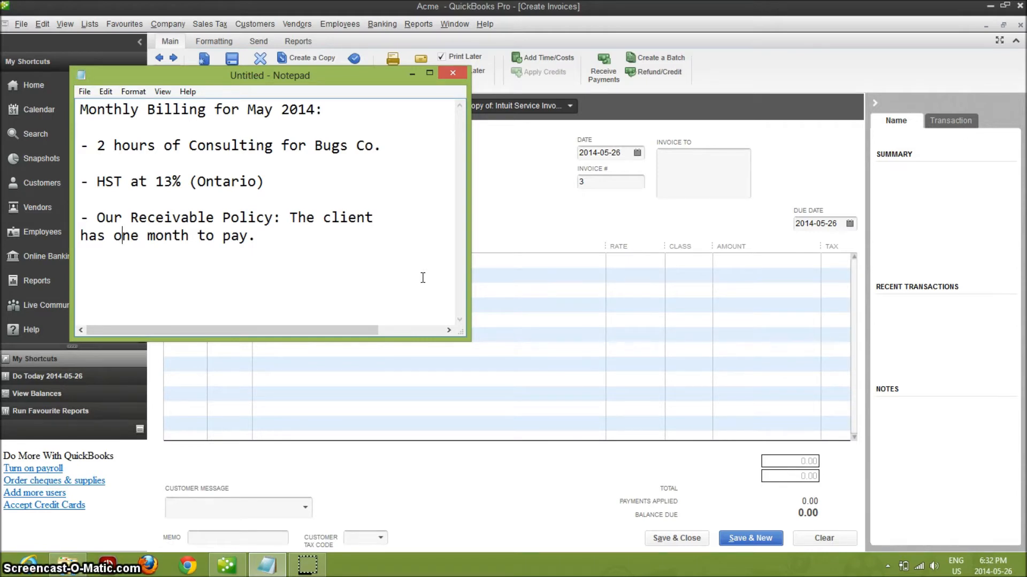
{"action": "left_click", "coordinate": [370, 312]}
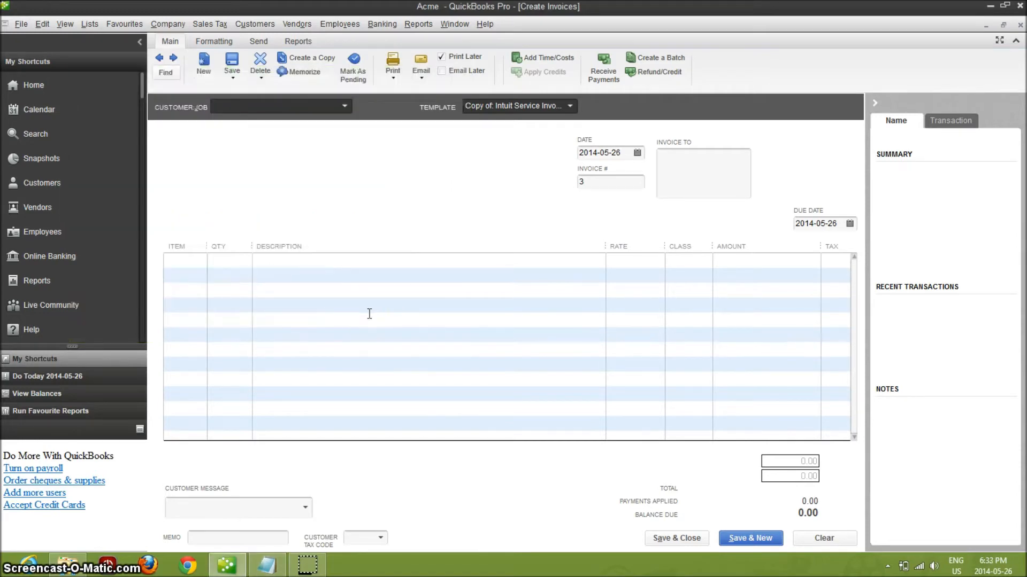
{"action": "left_click", "coordinate": [345, 108]}
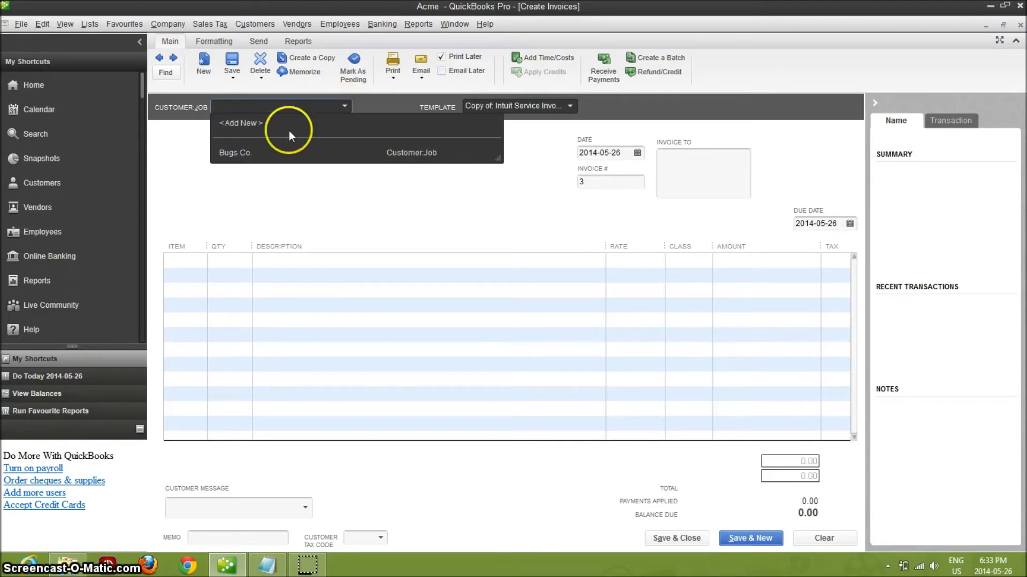
{"action": "left_click", "coordinate": [245, 153]}
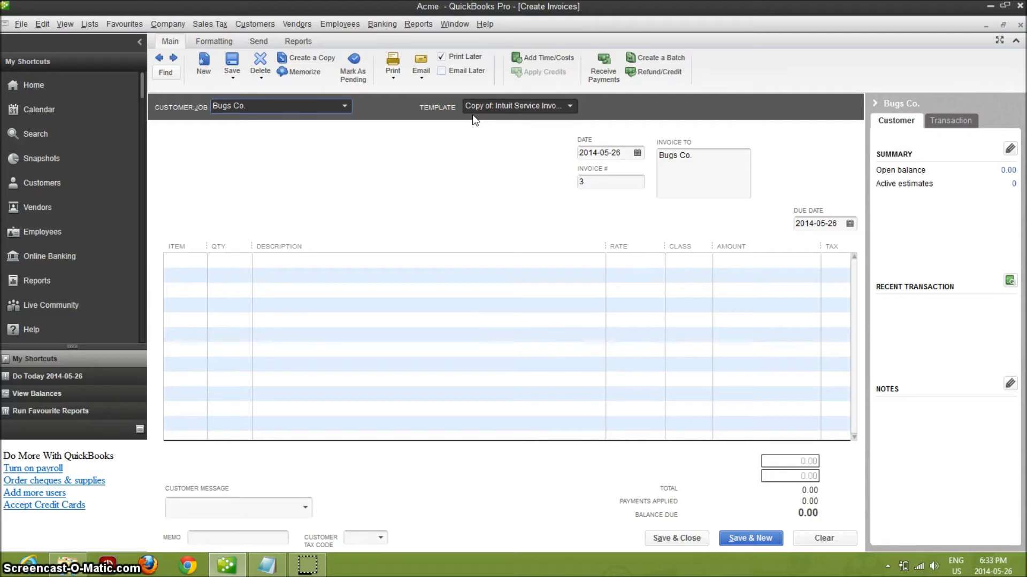
Set the invoice date to 2014-05-31 and the due date to 2014-06-30
{"action": "left_click", "coordinate": [637, 153]}
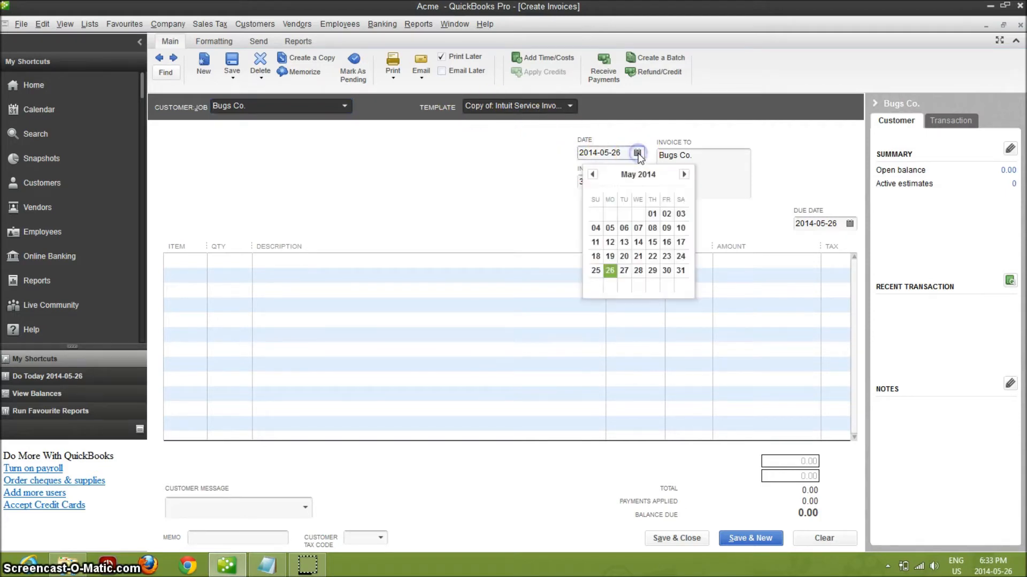
{"action": "left_click", "coordinate": [681, 270]}
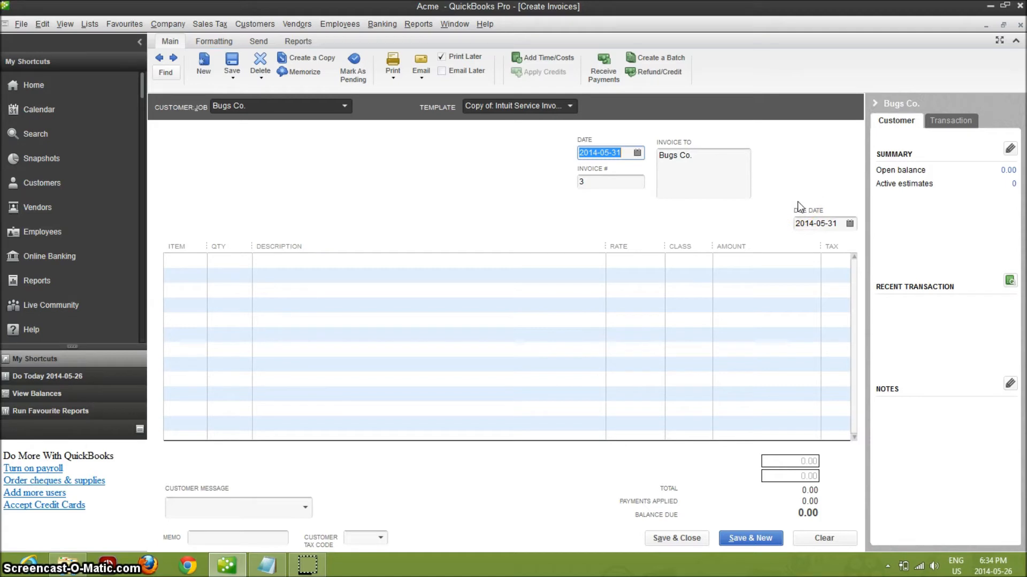
{"action": "left_click", "coordinate": [850, 226]}
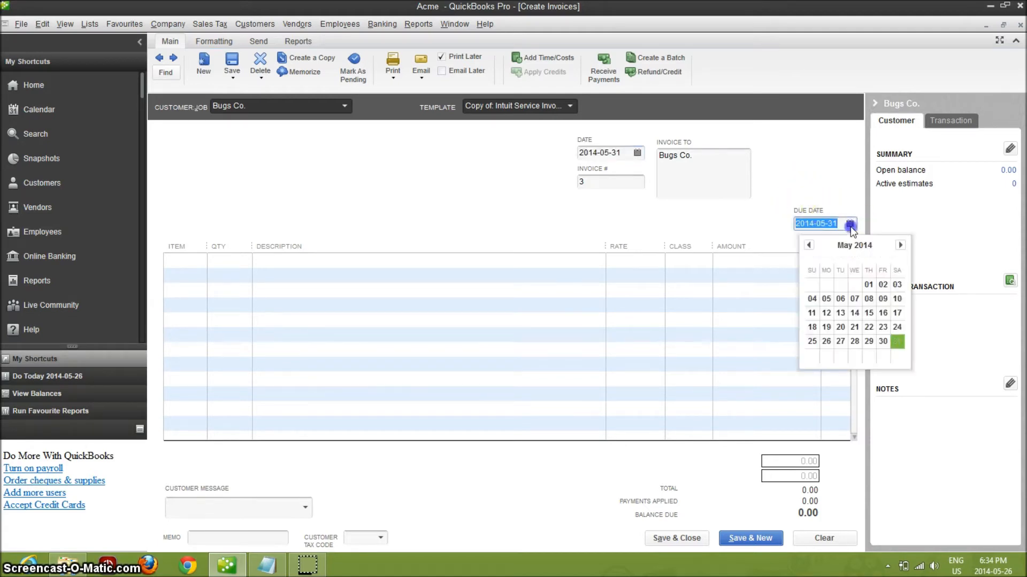
{"action": "left_click", "coordinate": [901, 245]}
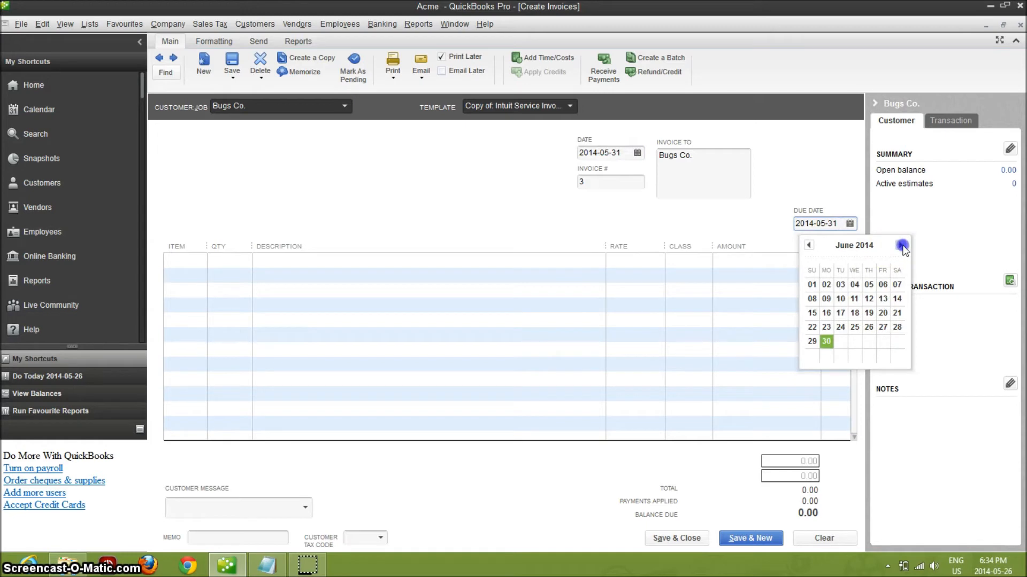
{"action": "left_click", "coordinate": [826, 342]}
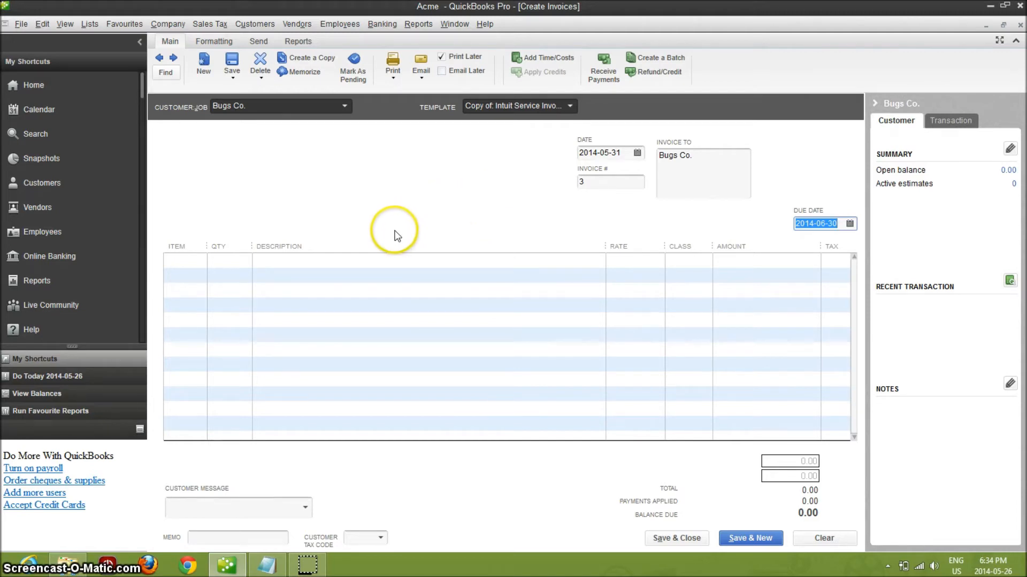
Add the customer message "Thank you for your business." to the invoice
{"action": "left_click", "coordinate": [303, 508]}
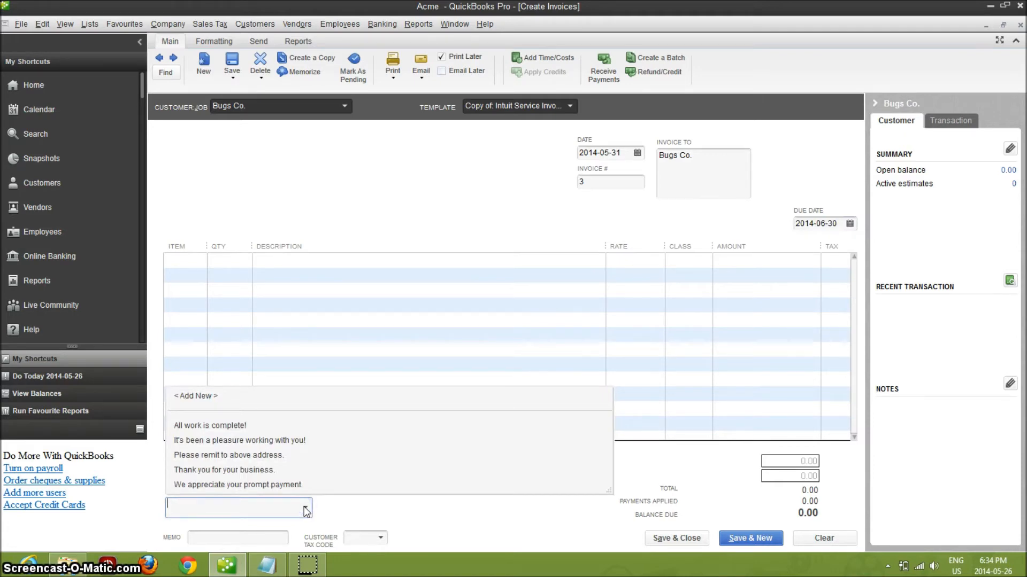
{"action": "left_click", "coordinate": [254, 471]}
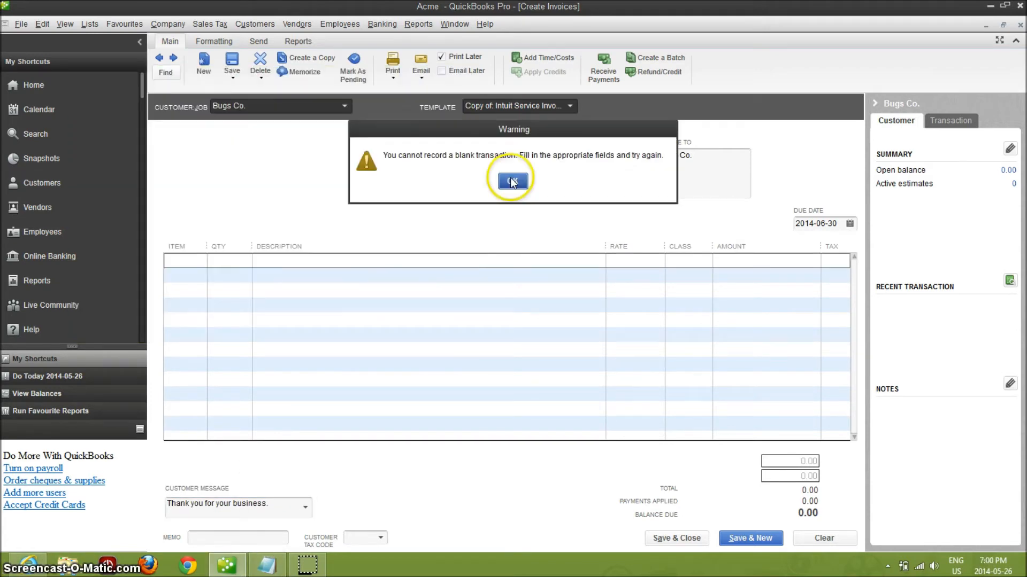
{"action": "left_click", "coordinate": [512, 182]}
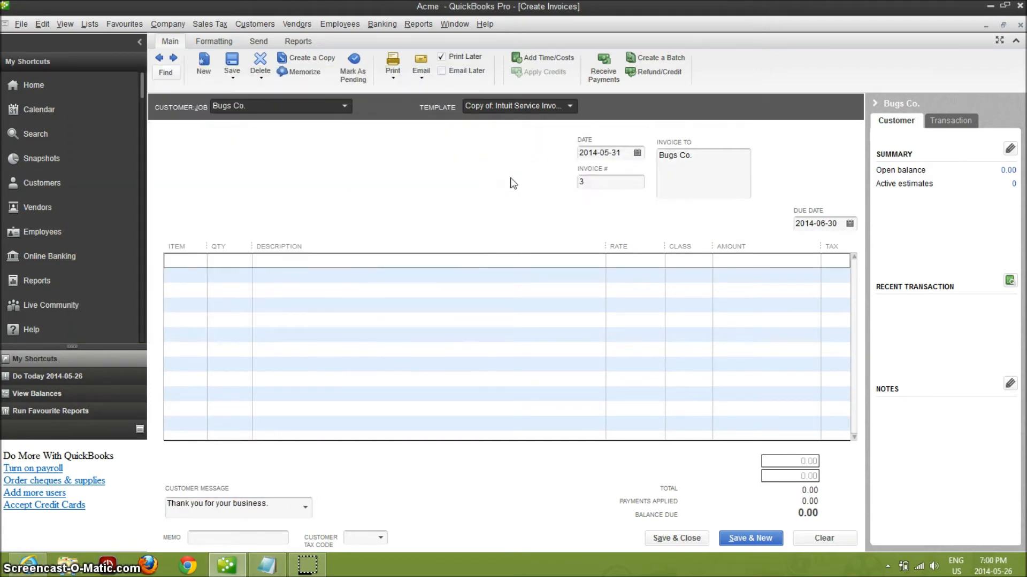
Recheck the billing notes in Notepad and add a Consulting line with quantity 2 to the invoice
{"action": "left_click", "coordinate": [272, 568]}
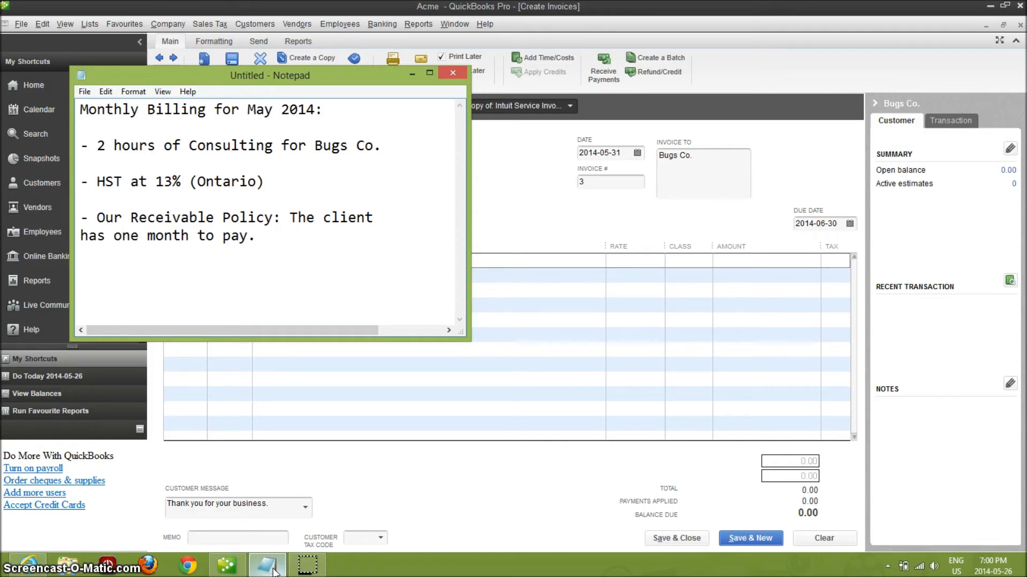
{"action": "left_click", "coordinate": [414, 77]}
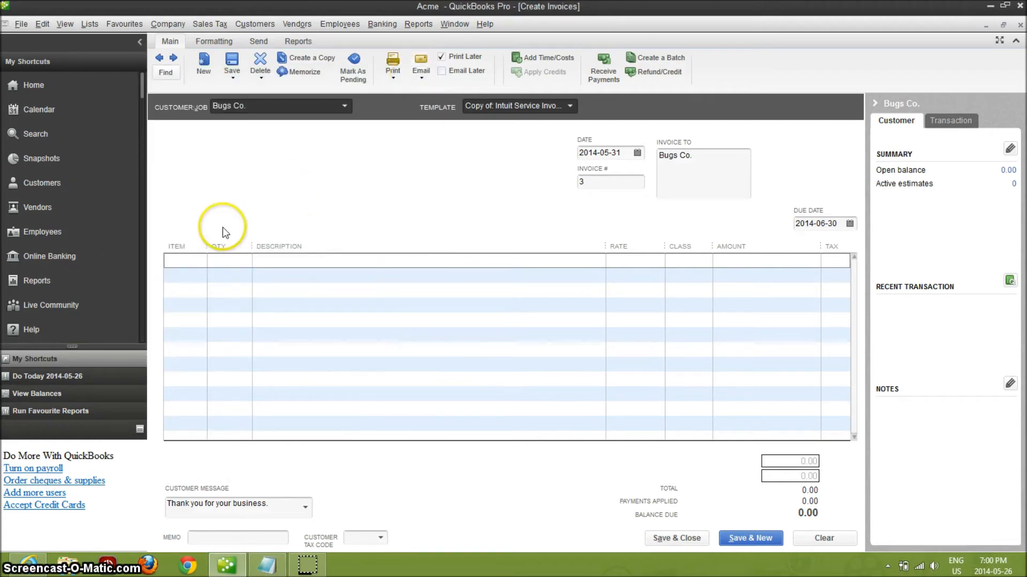
{"action": "left_click", "coordinate": [188, 262]}
{"action": "left_click", "coordinate": [200, 261]}
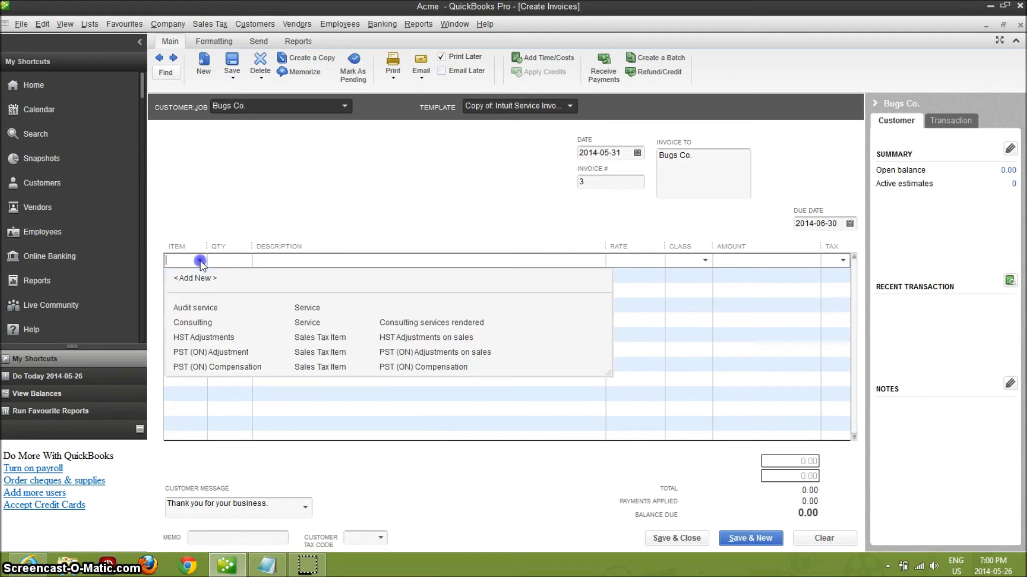
{"action": "left_click", "coordinate": [196, 323]}
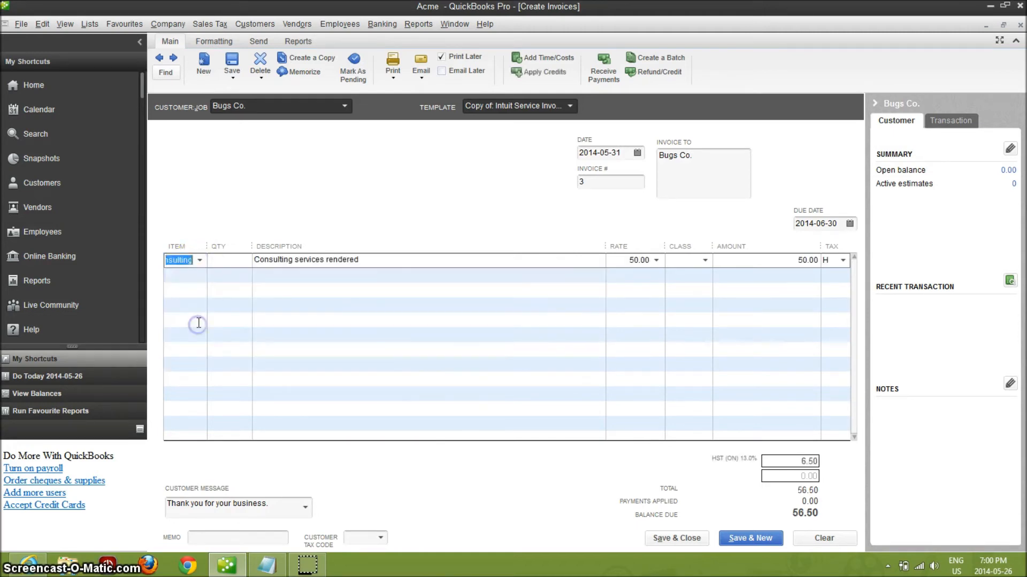
{"action": "left_click", "coordinate": [232, 264]}
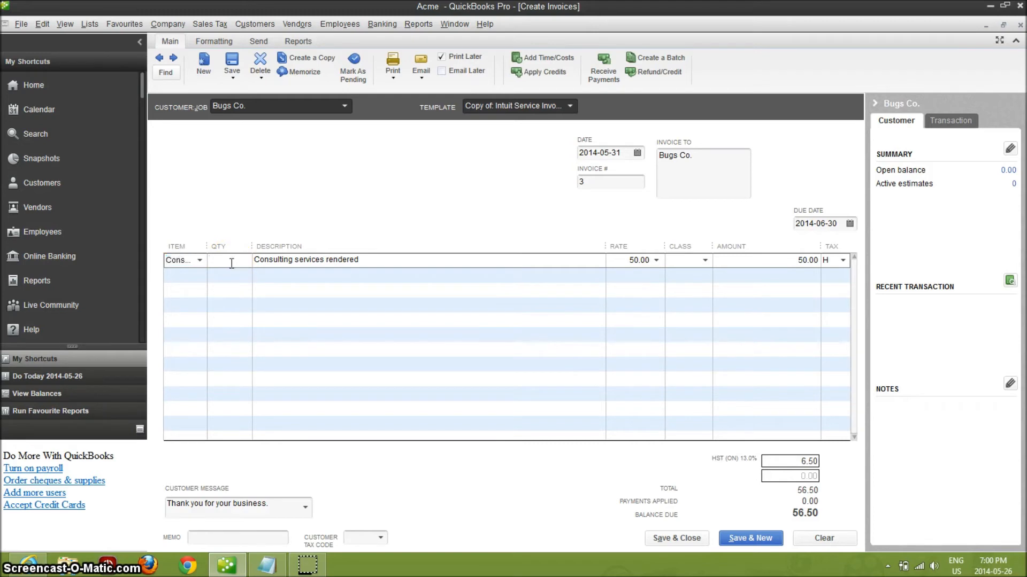
{"action": "left_click", "coordinate": [235, 262]}
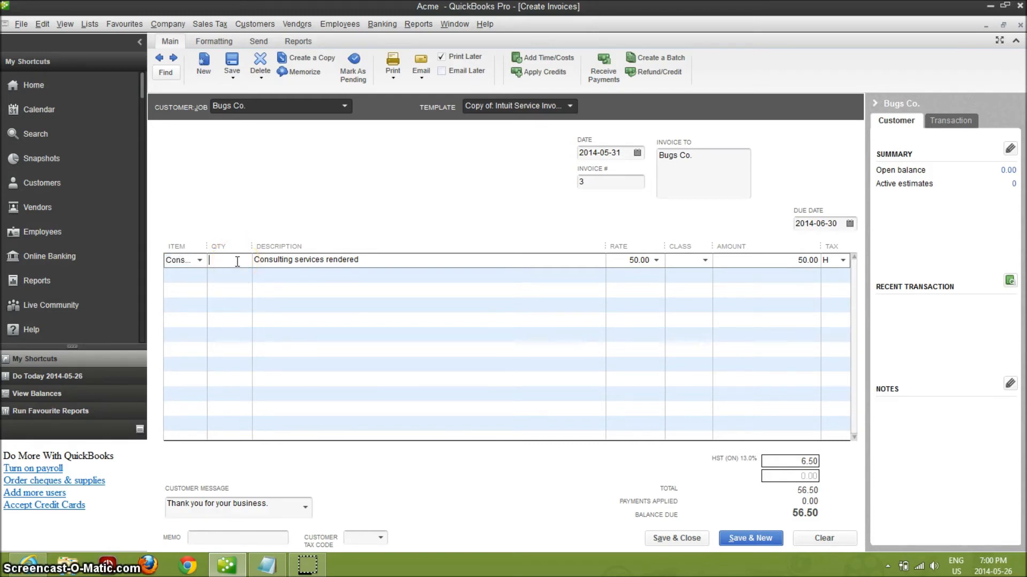
{"action": "type", "text": "2"}
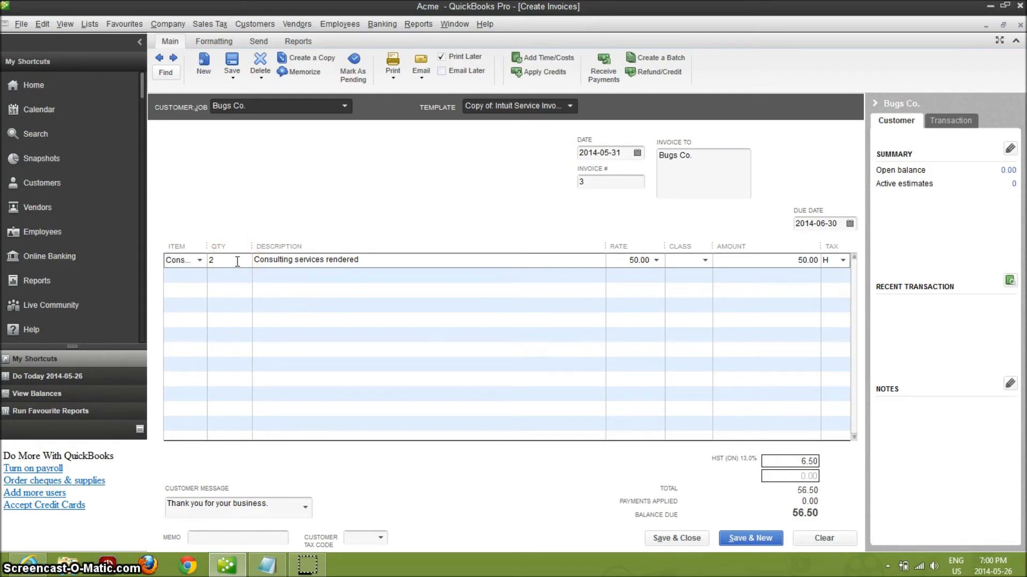
Extend the Consulting line's description to read "Consulting services rendered for the month of May 2014."
{"action": "left_click", "coordinate": [309, 265]}
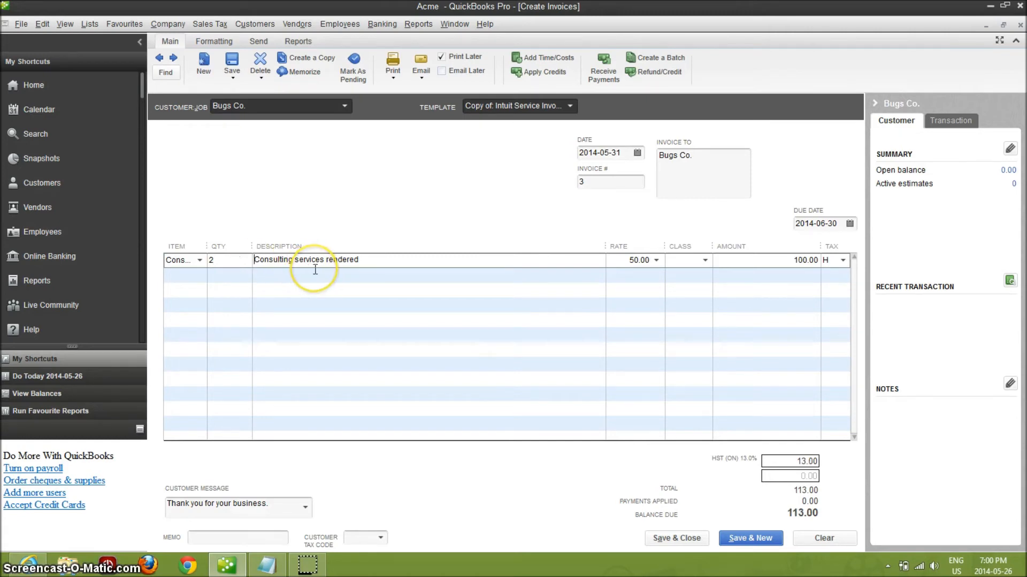
{"action": "left_click", "coordinate": [367, 261]}
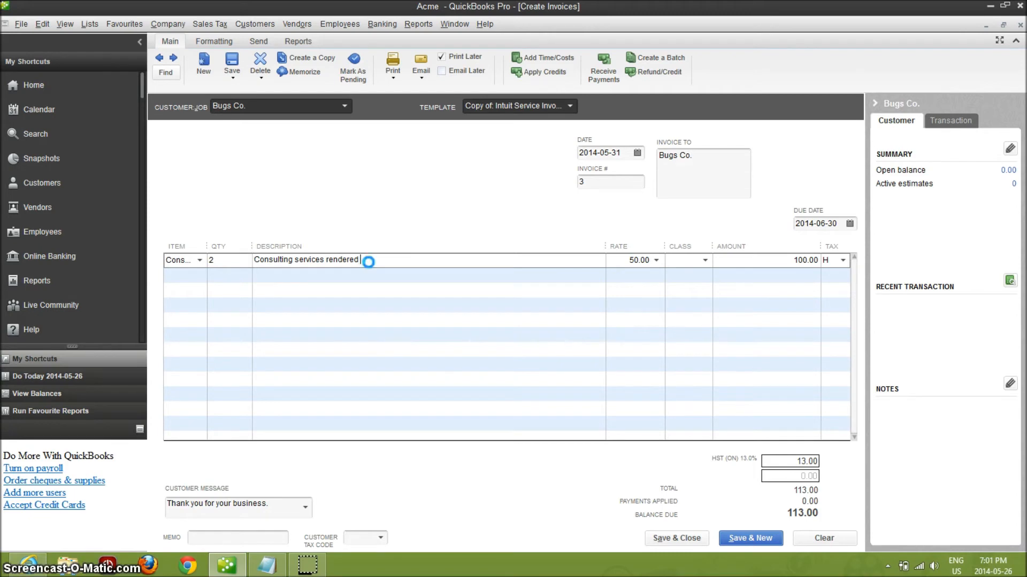
{"action": "type", "text": "for the month of May 2014."}
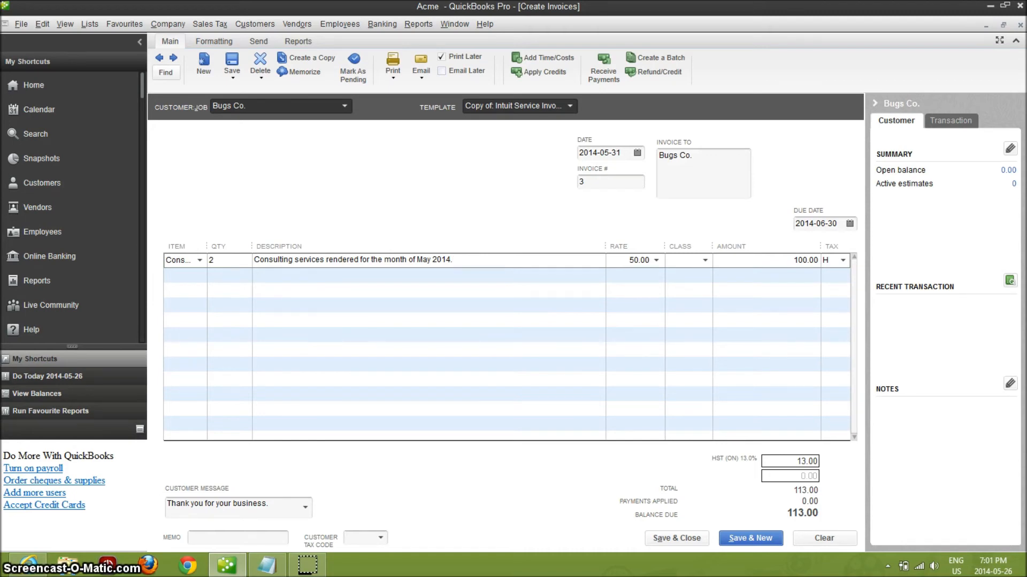
Preview the completed Bugs Co. invoice for printing, and save and close it
{"action": "left_click", "coordinate": [393, 77]}
{"action": "left_click", "coordinate": [395, 90]}
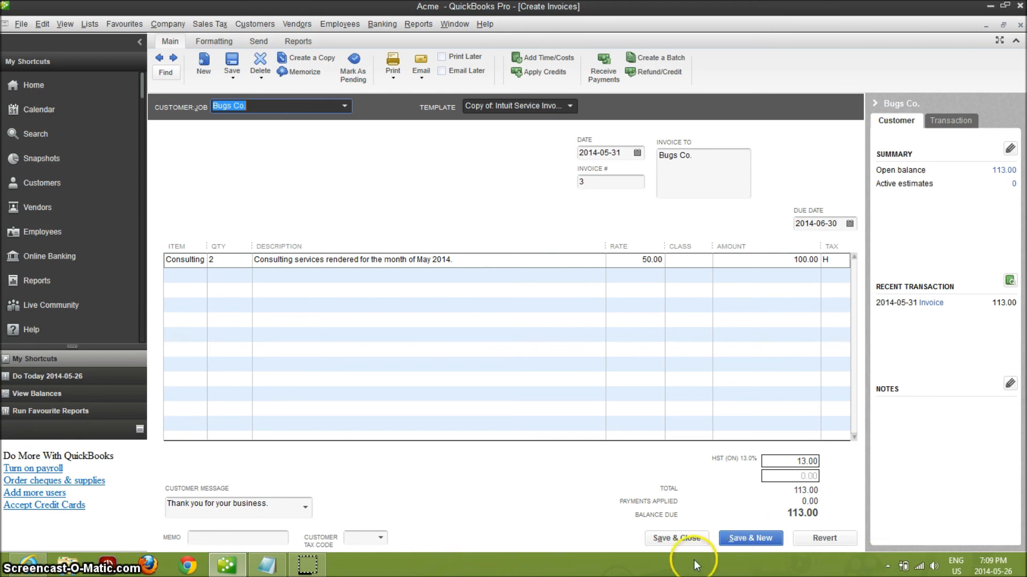
{"action": "left_click", "coordinate": [675, 538]}
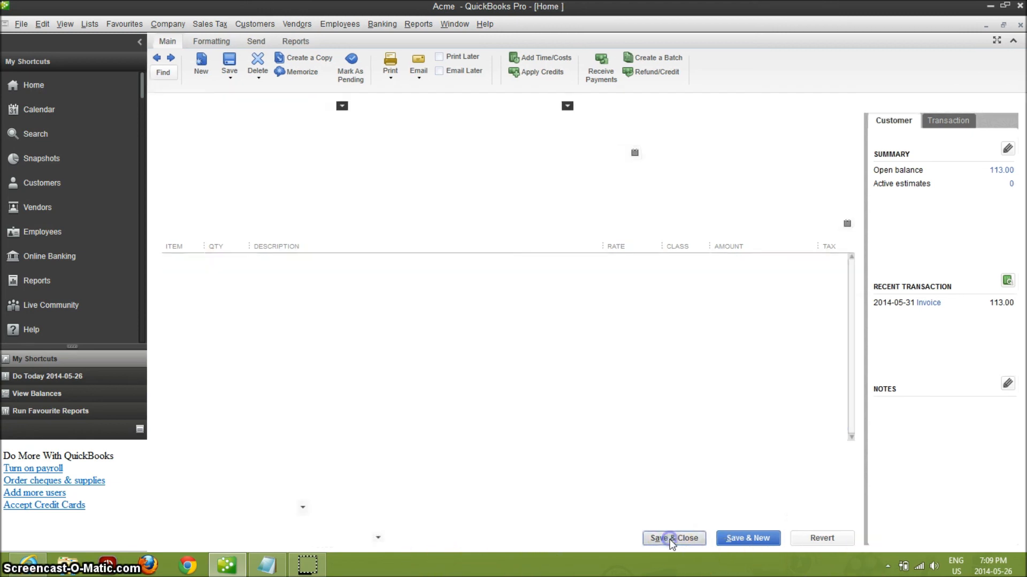